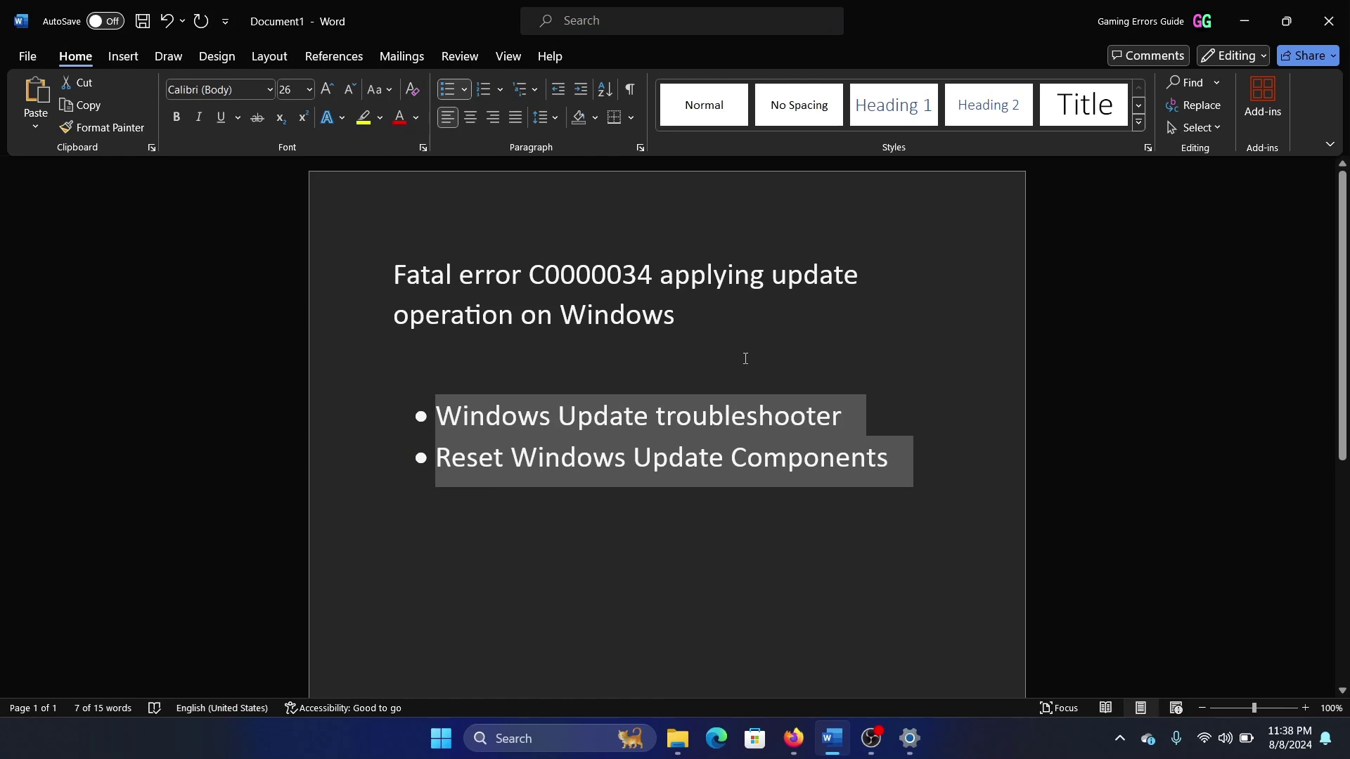
- Clear the selection, then briefly highlight the first bullet, 'Windows Update troubleshooter', in the fix list
{"action": "left_click", "coordinate": [890, 403]}
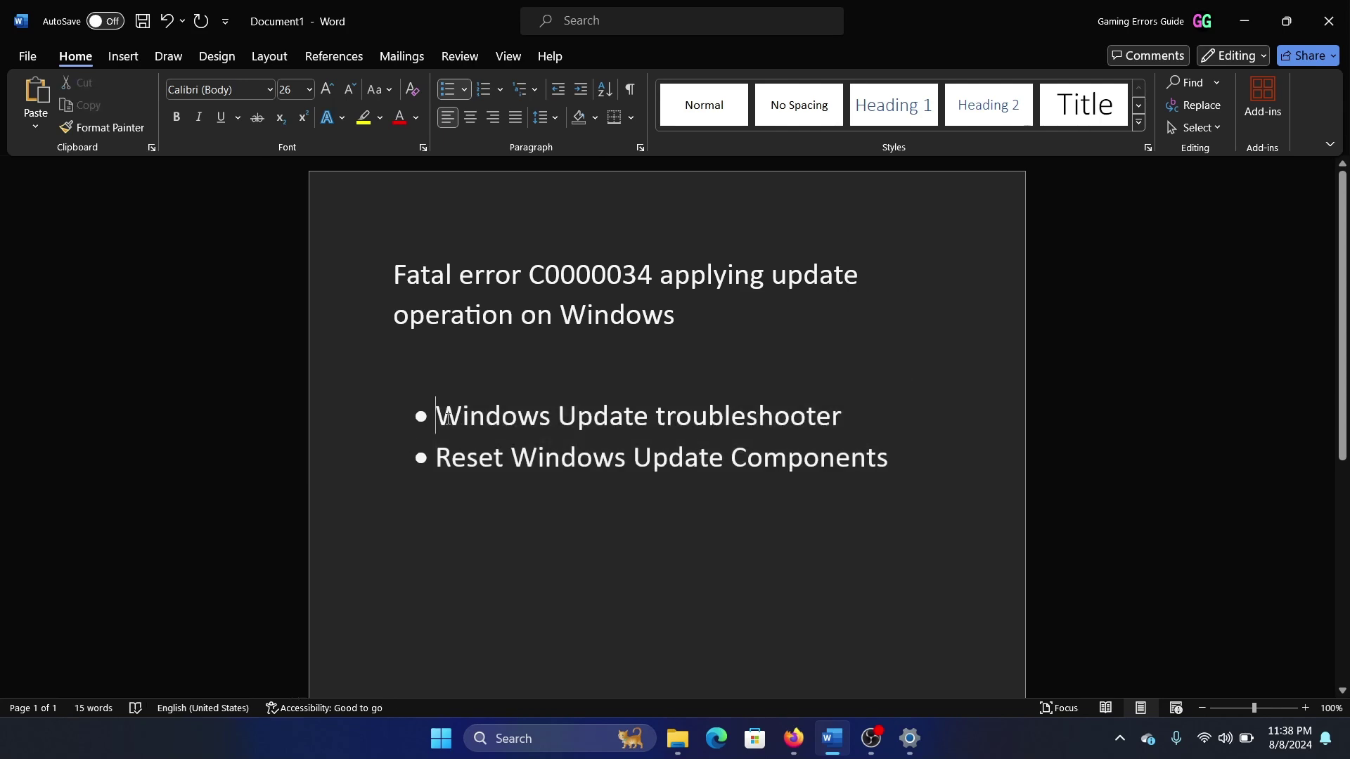
{"action": "left_click_drag", "start_coordinate": [436, 416], "coordinate": [848, 417]}
{"action": "left_click", "coordinate": [843, 423]}
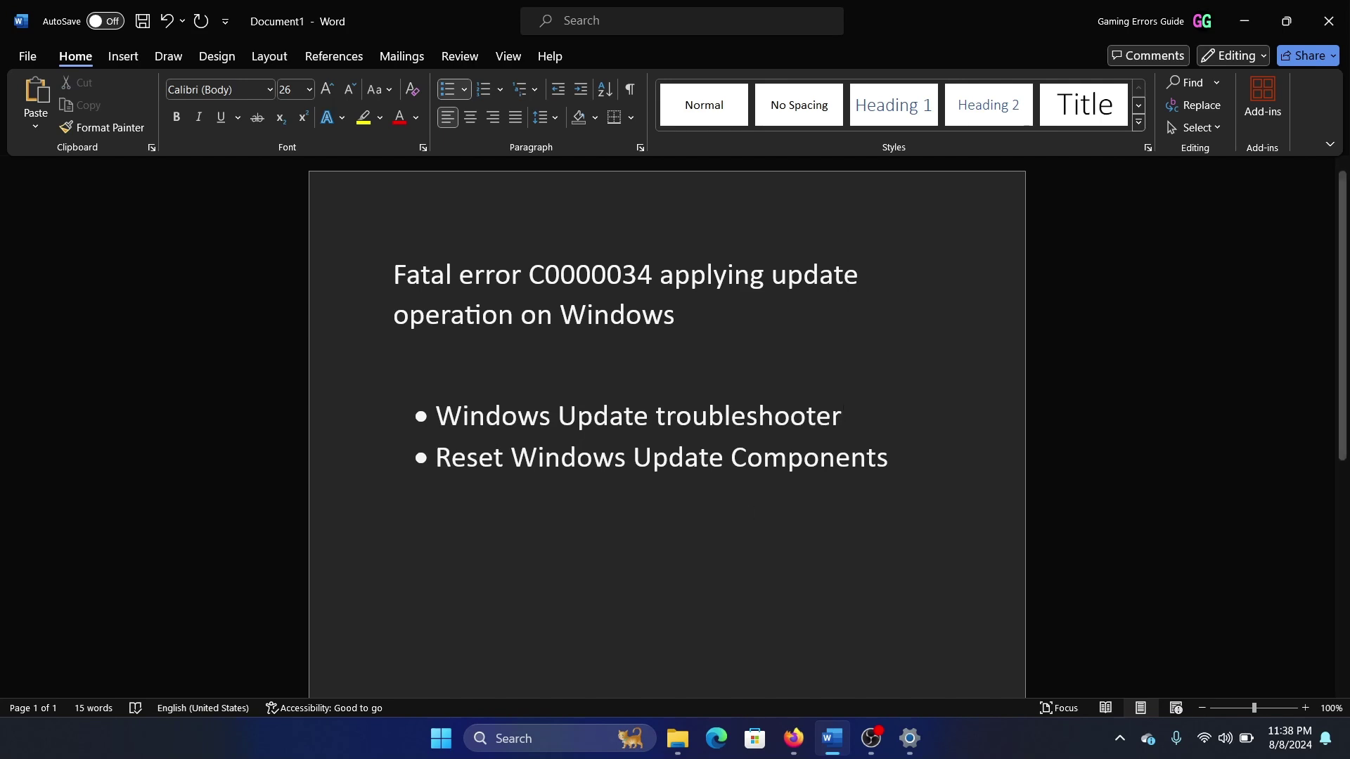
- Run the Windows Update troubleshooter from Settings > System > Troubleshoot > Other troubleshooters
{"action": "right_click", "coordinate": [441, 739]}
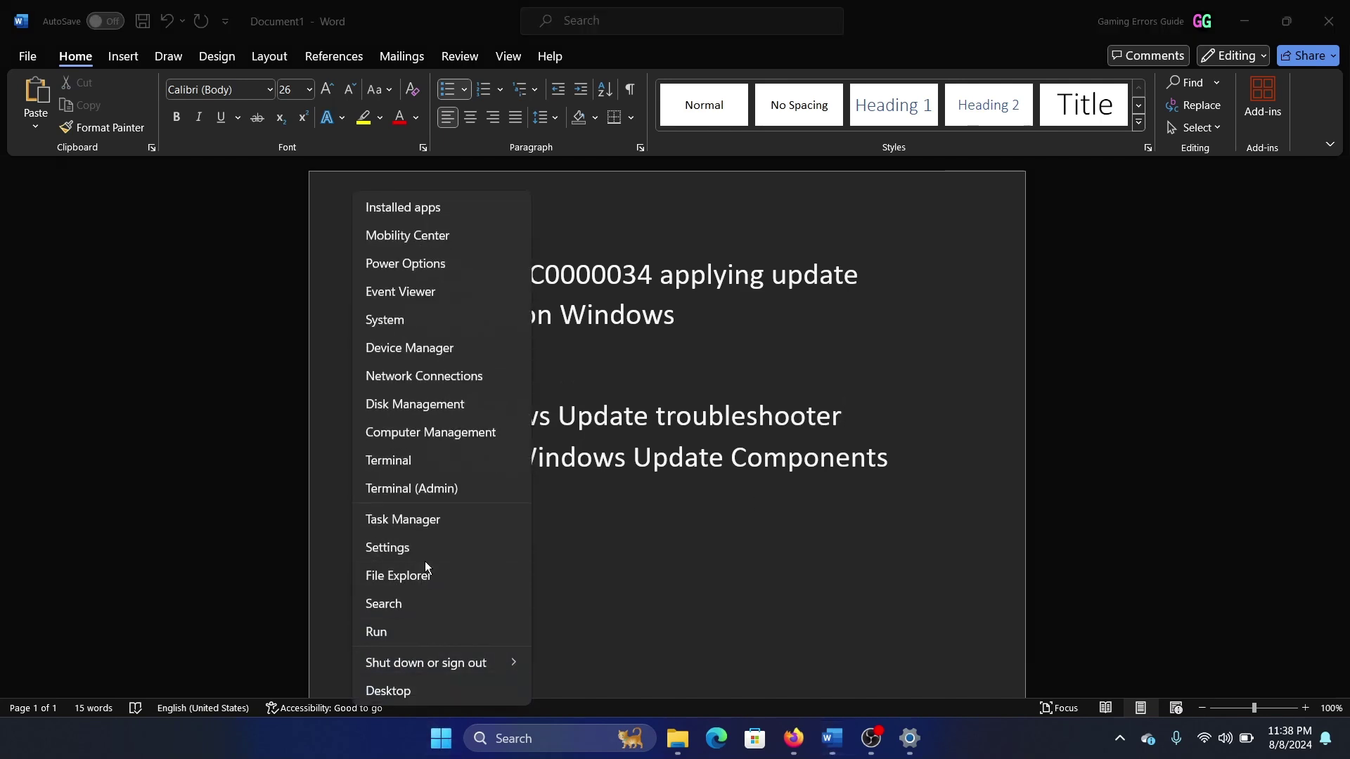
{"action": "left_click", "coordinate": [388, 548]}
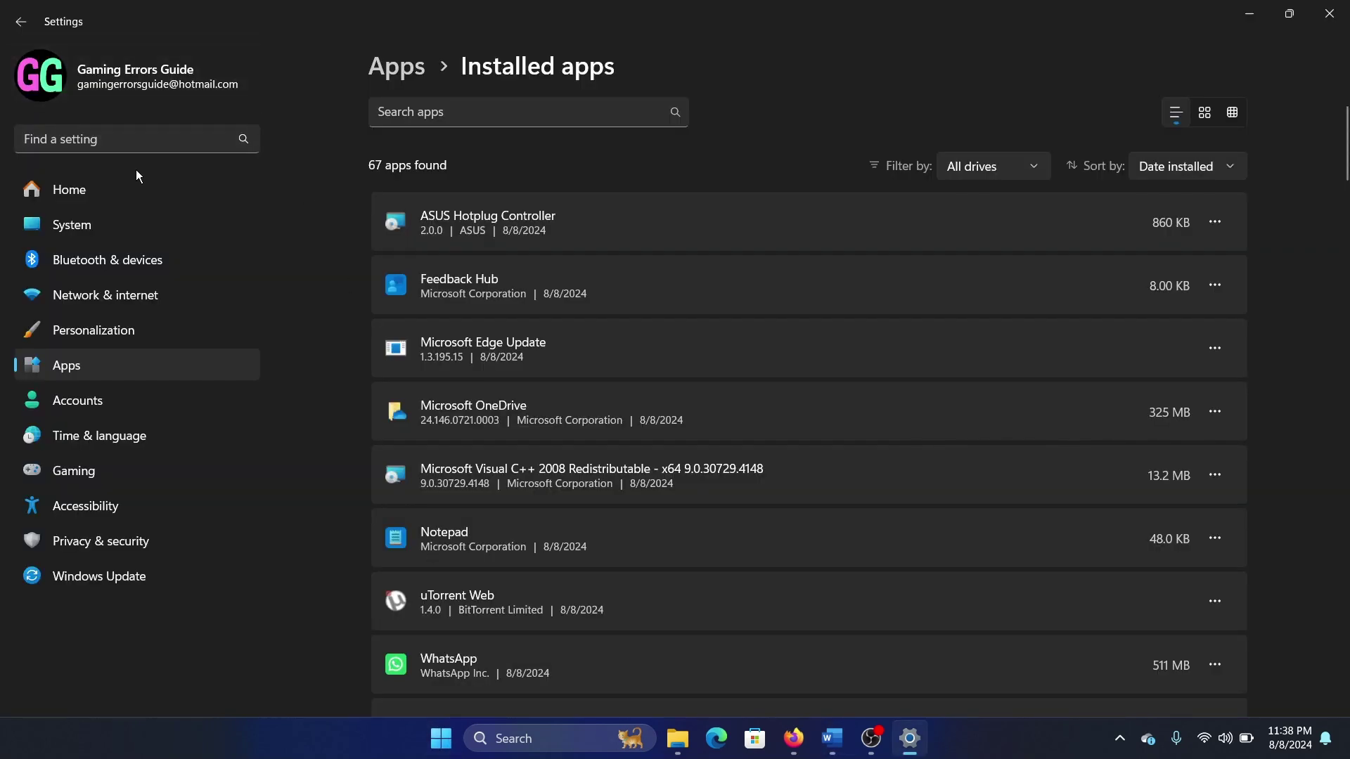
{"action": "left_click", "coordinate": [137, 223]}
{"action": "scroll", "coordinate": [735, 578], "scroll_direction": "down", "scroll_amount": 8}
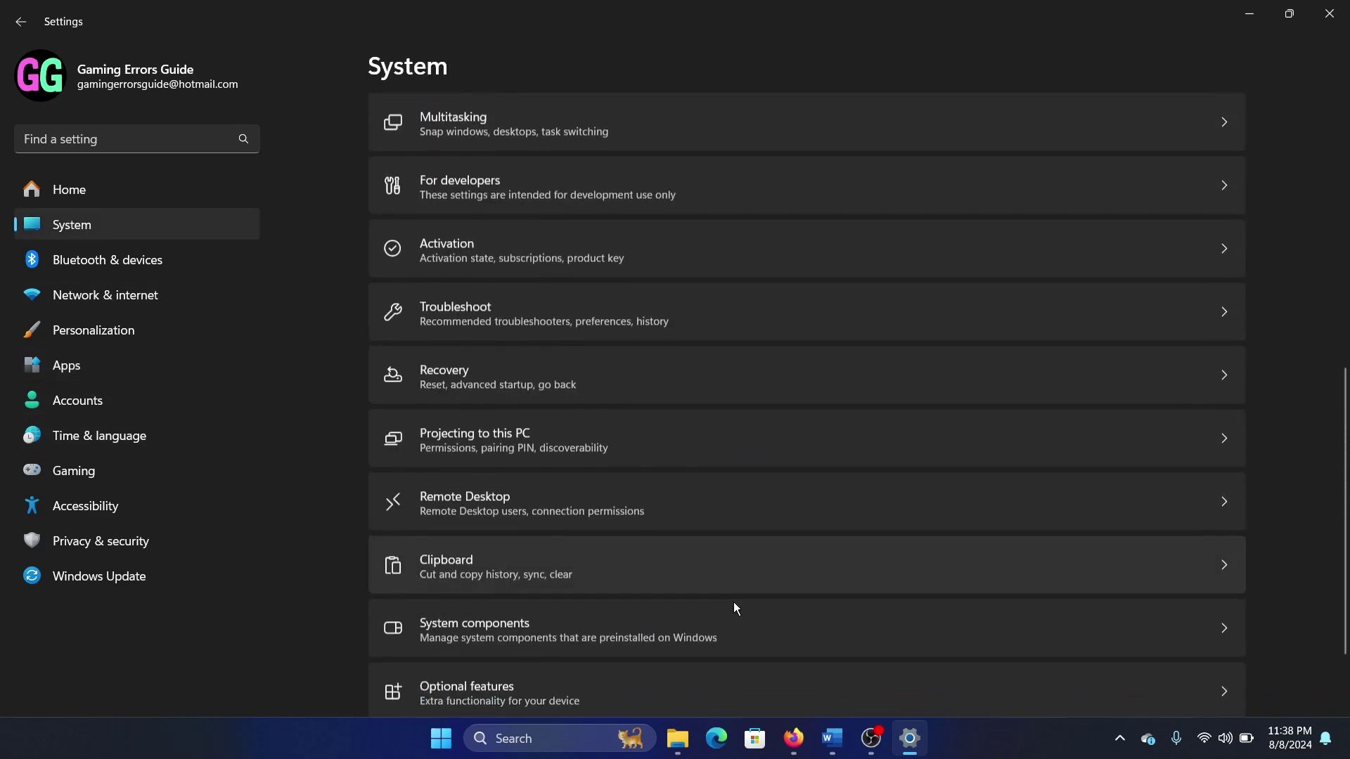
{"action": "left_click", "coordinate": [743, 329]}
{"action": "left_click", "coordinate": [777, 342]}
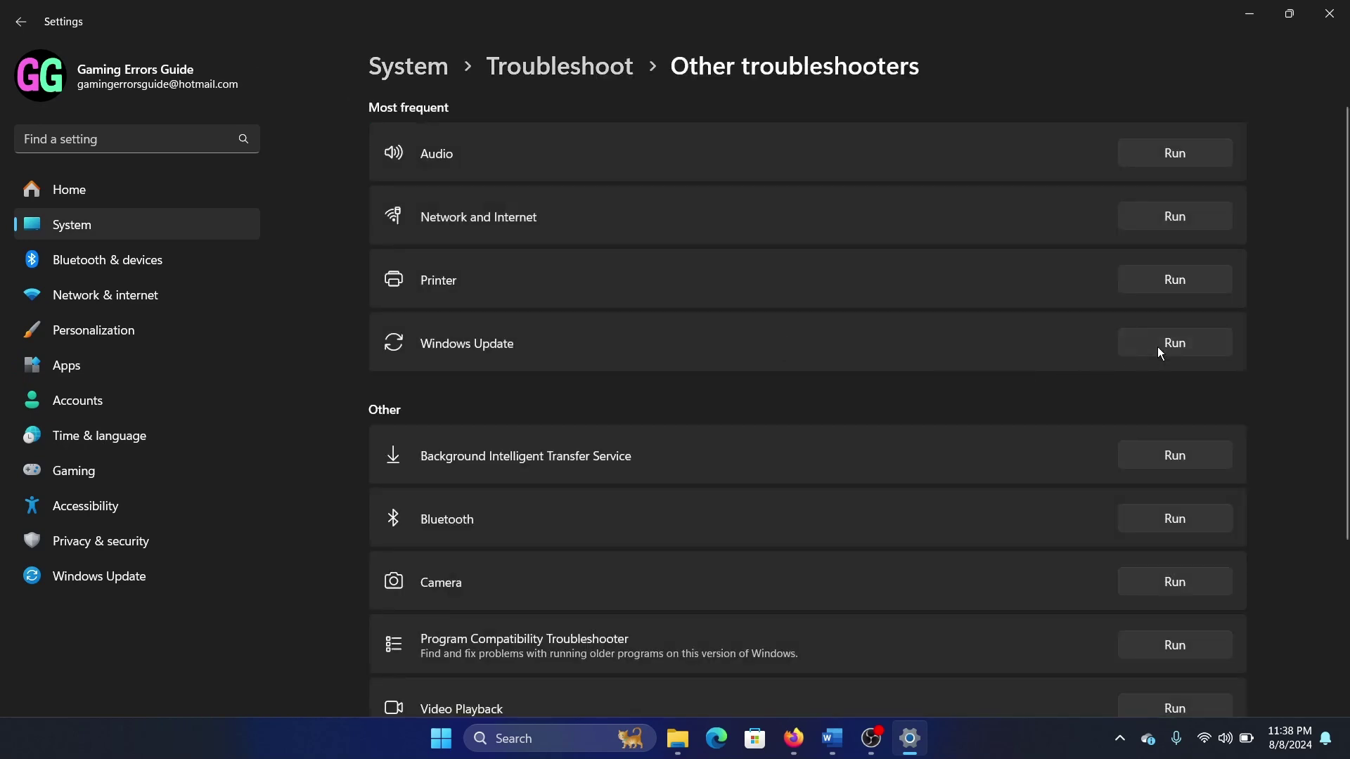
{"action": "left_click", "coordinate": [1157, 347]}
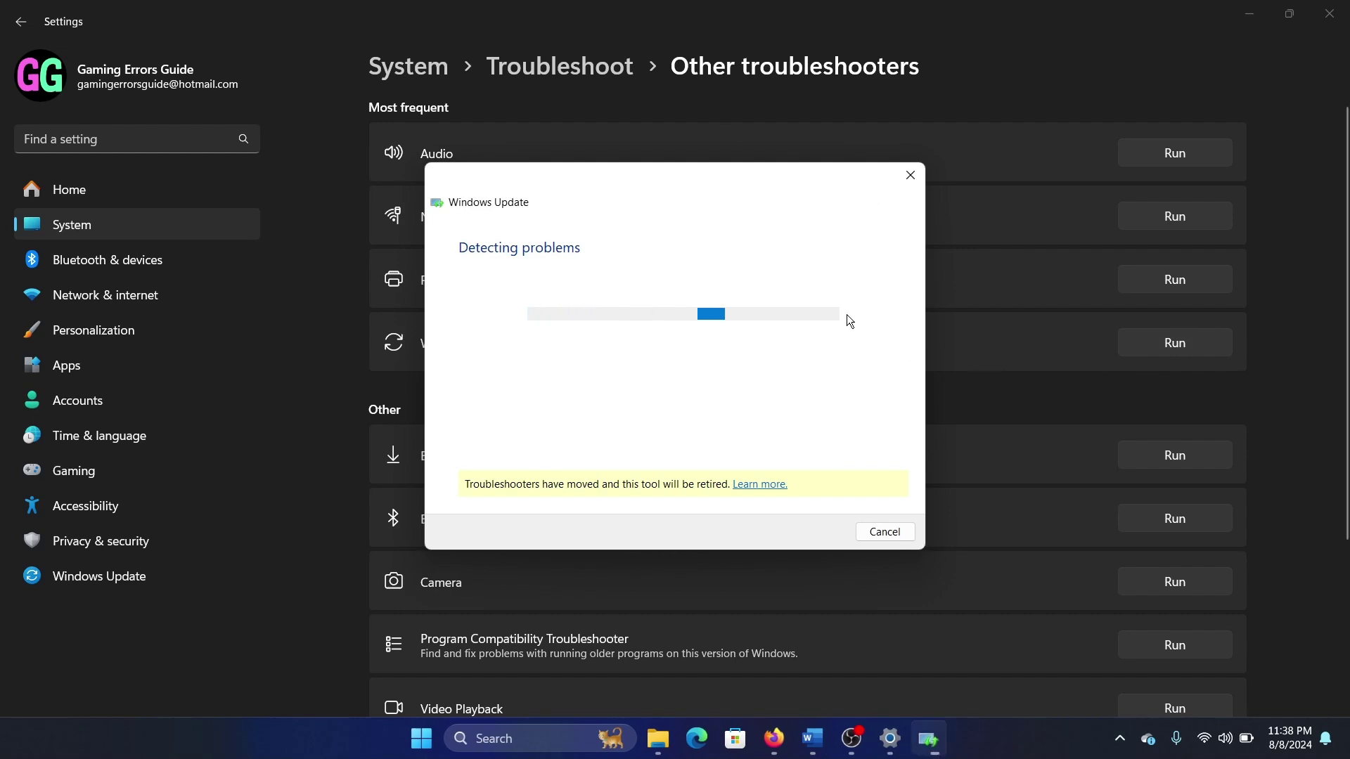
- Close the troubleshooter and Settings, check the 'Reset Windows Update Components' bullet, and switch to Firefox
{"action": "left_click", "coordinate": [911, 175]}
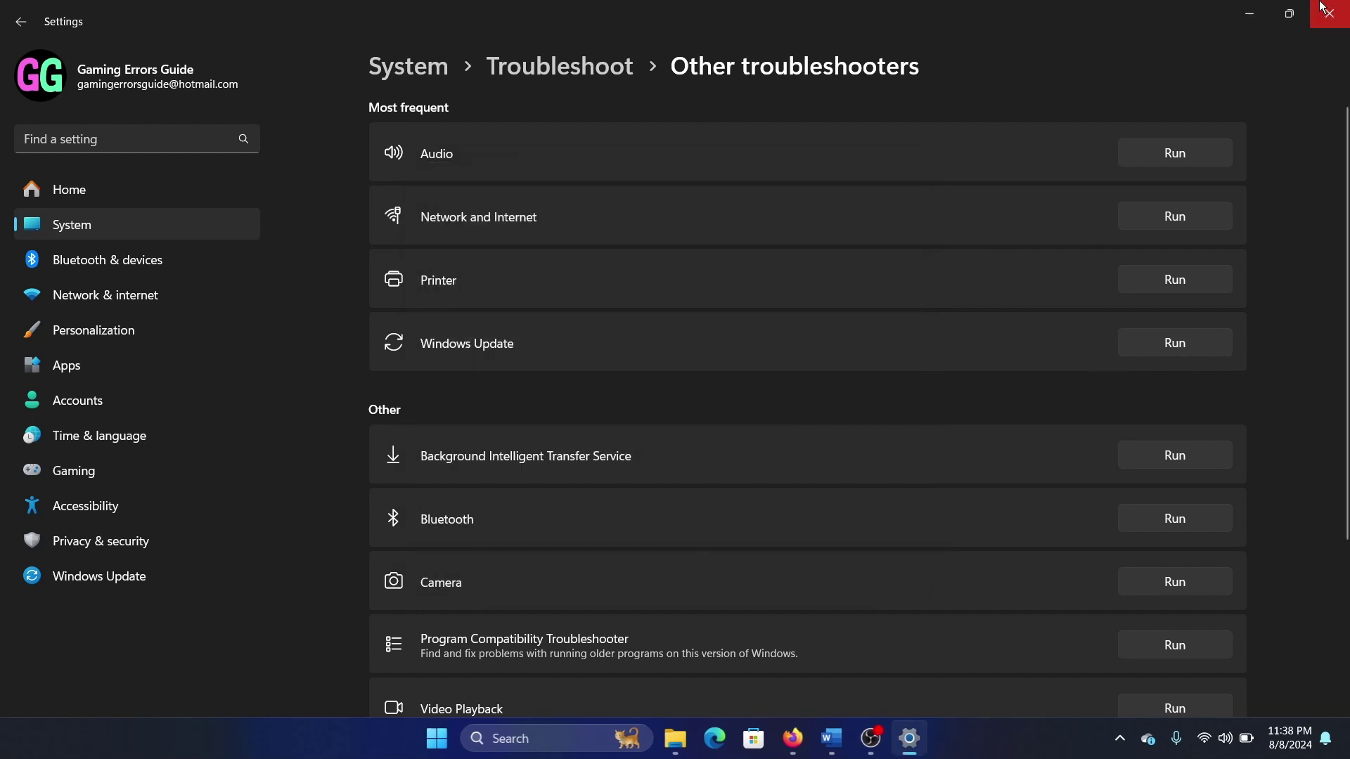
{"action": "left_click", "coordinate": [1327, 11]}
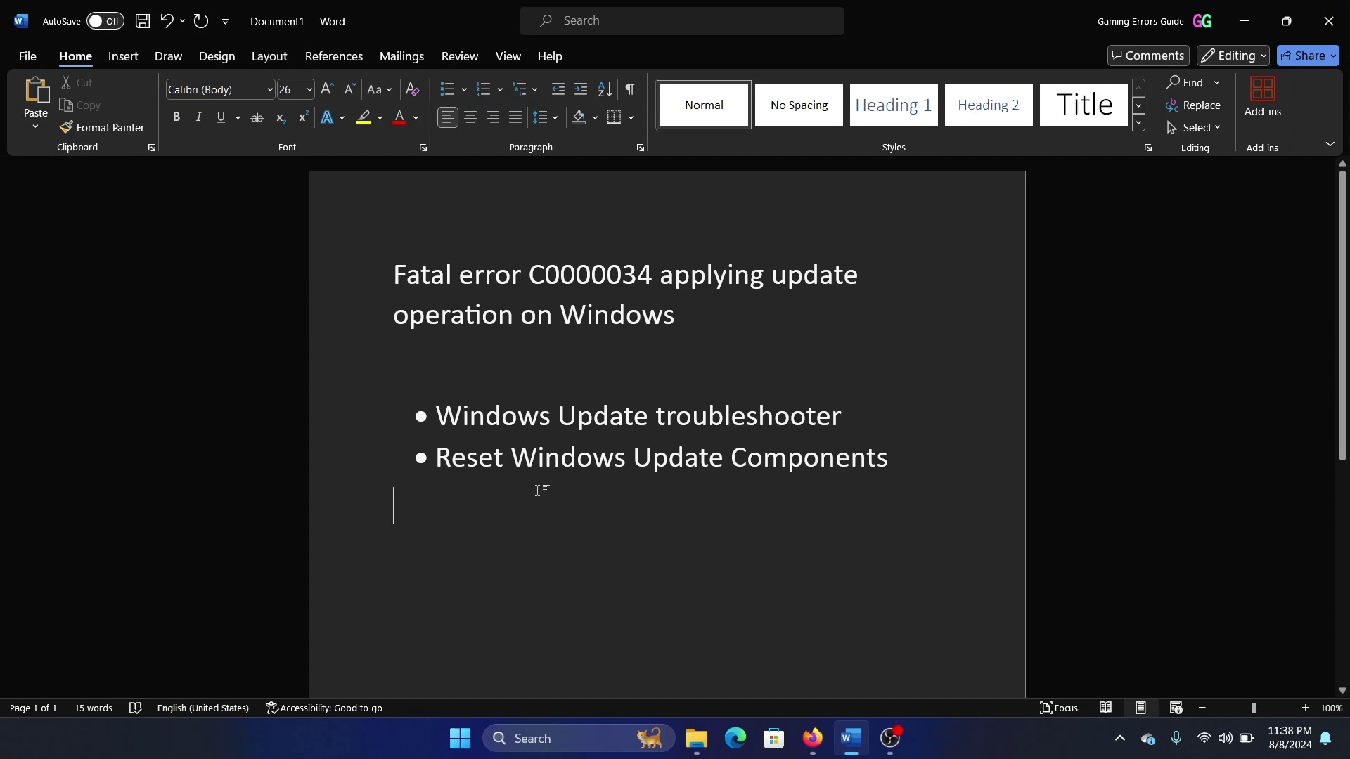
{"action": "left_click_drag", "start_coordinate": [436, 457], "coordinate": [999, 449]}
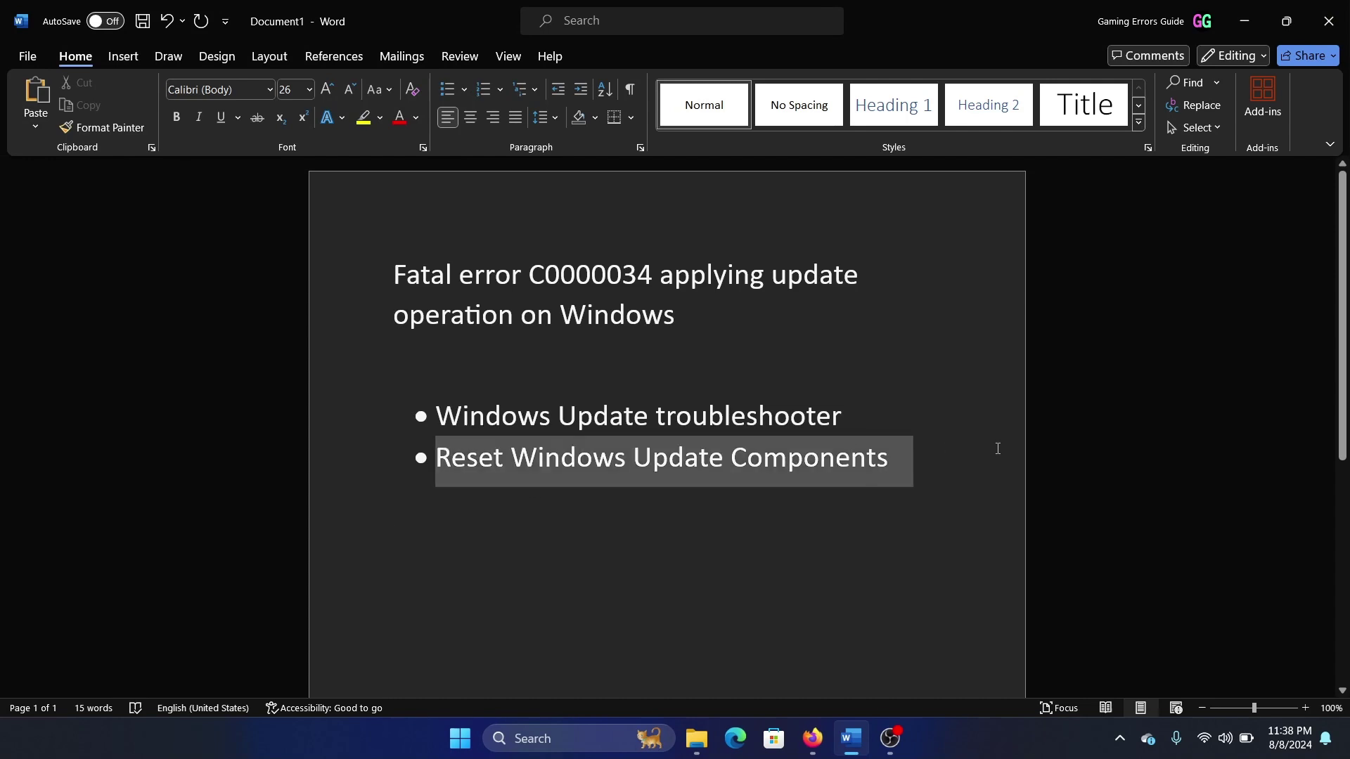
{"action": "left_click", "coordinate": [985, 474]}
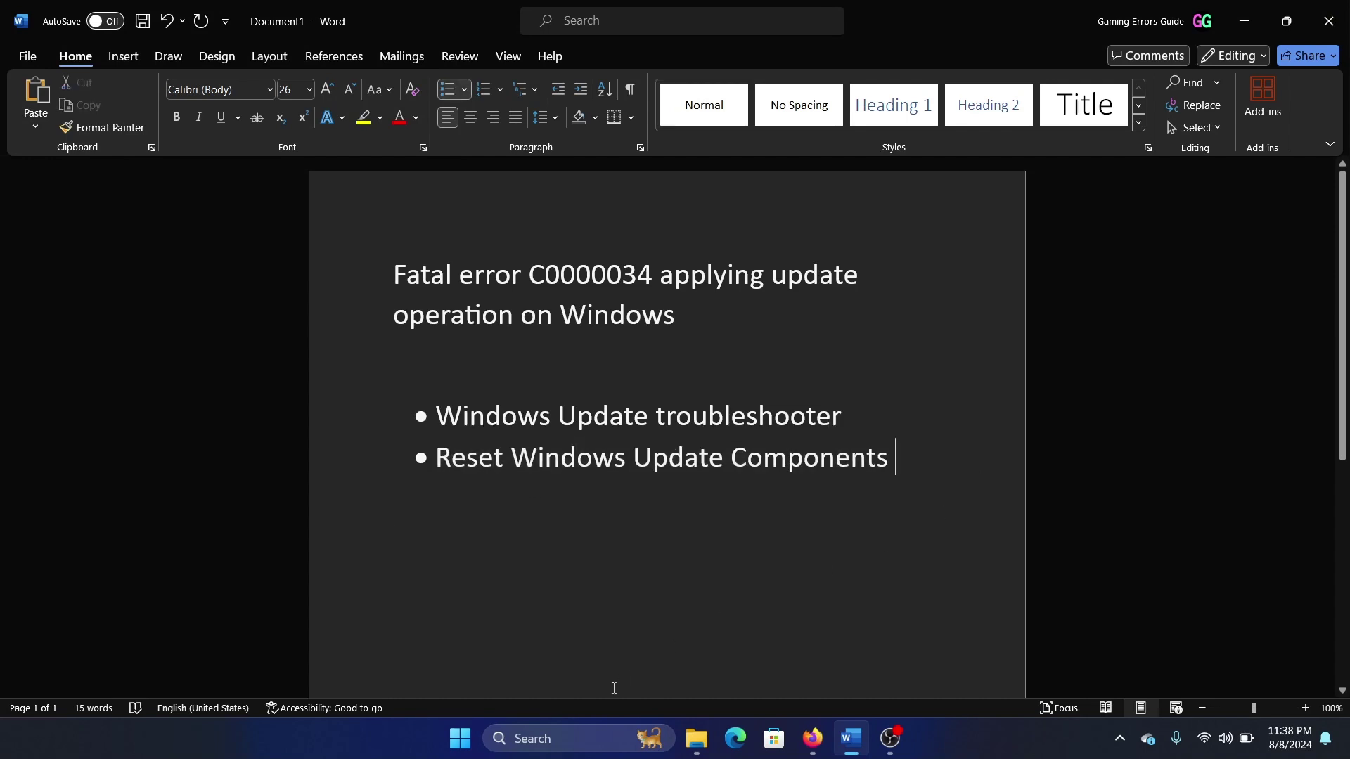
{"action": "left_click", "coordinate": [812, 739]}
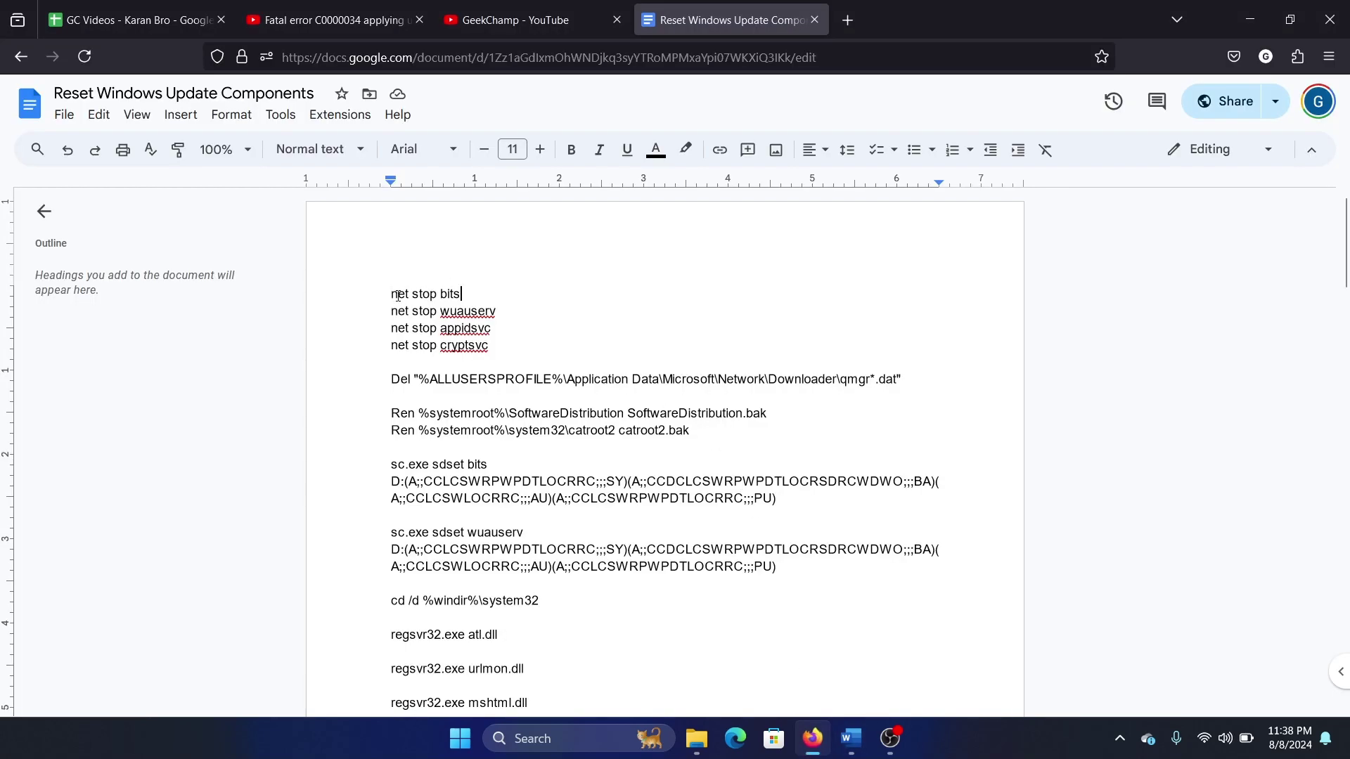
- Select all the reset commands and launch Command Prompt as administrator from Windows search
{"action": "key", "text": "ctrl+a"}
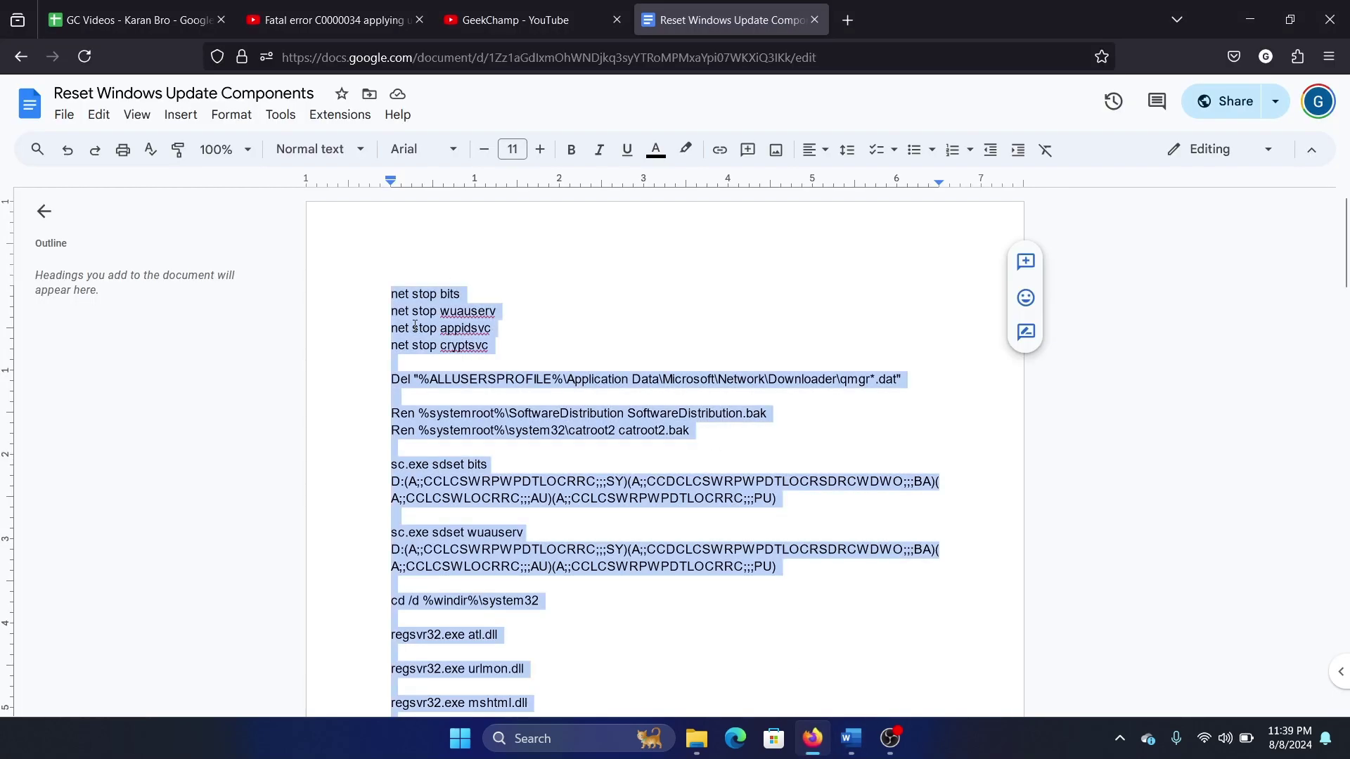
{"action": "left_click", "coordinate": [561, 741]}
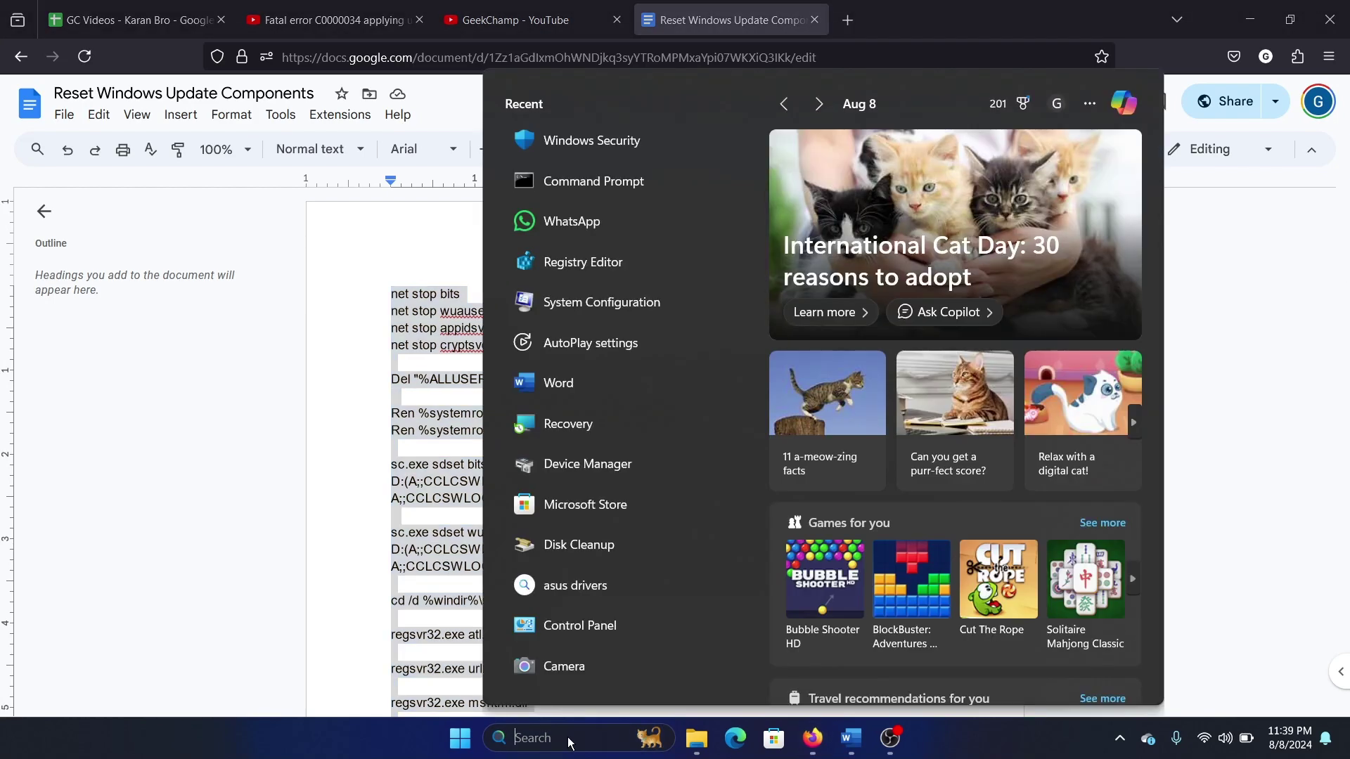
{"action": "type", "text": "com"}
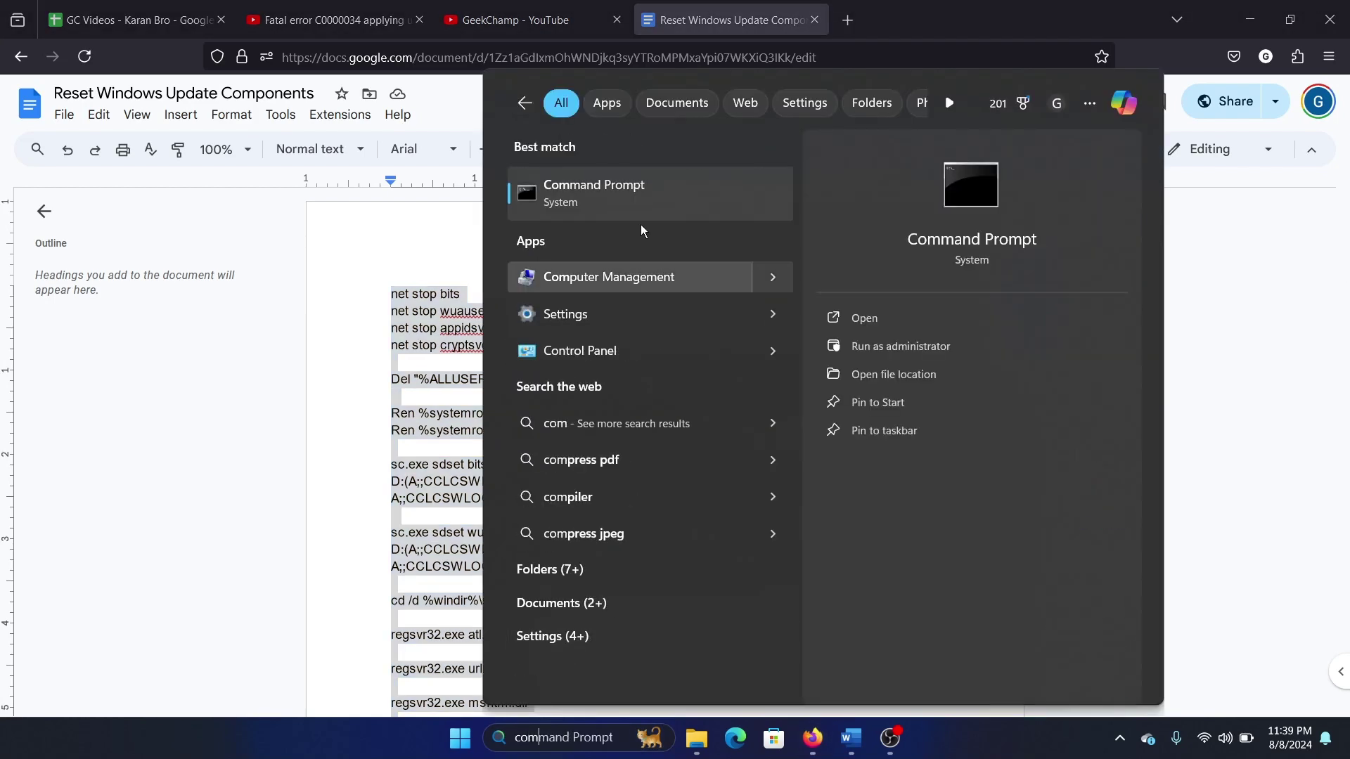
{"action": "left_click", "coordinate": [900, 346]}
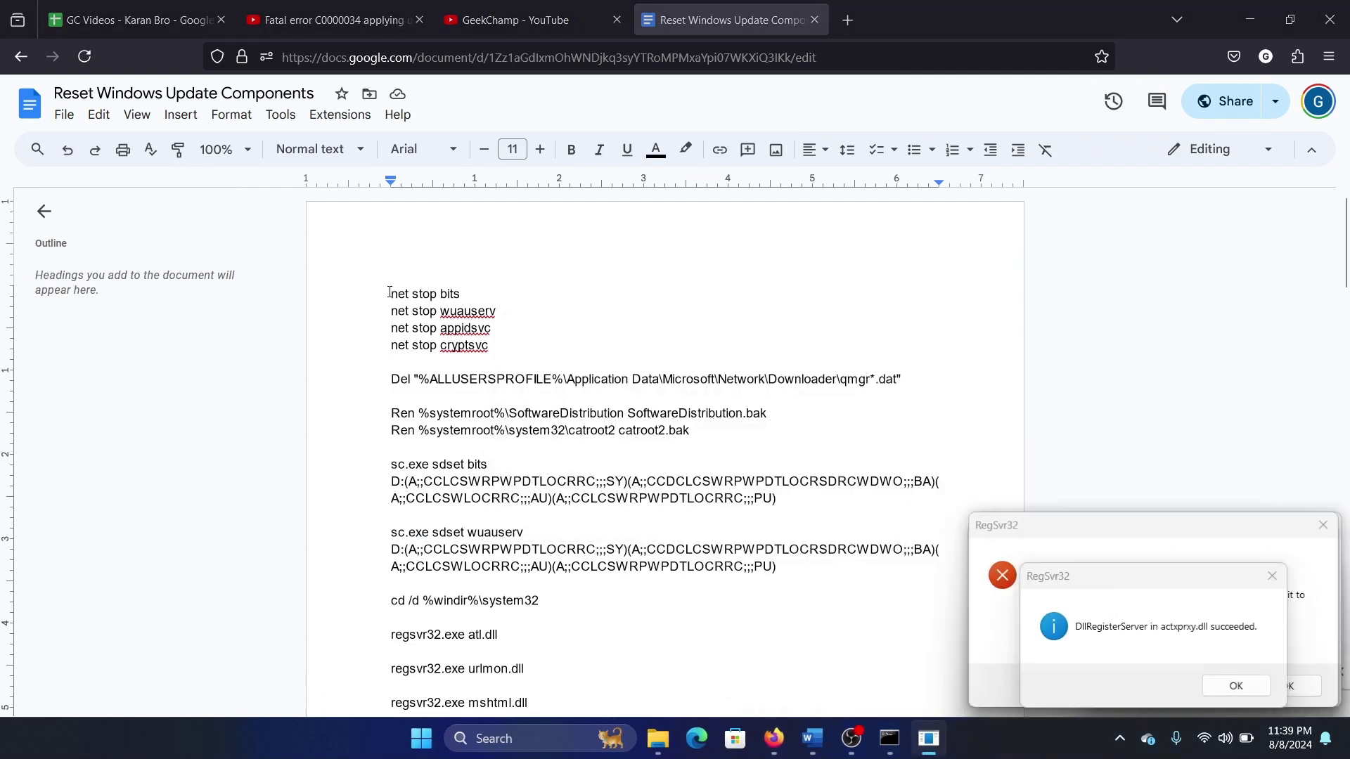
- Highlight the four net stop and two Ren commands, then return to the Word fix list
{"action": "left_click_drag", "start_coordinate": [390, 294], "coordinate": [496, 346]}
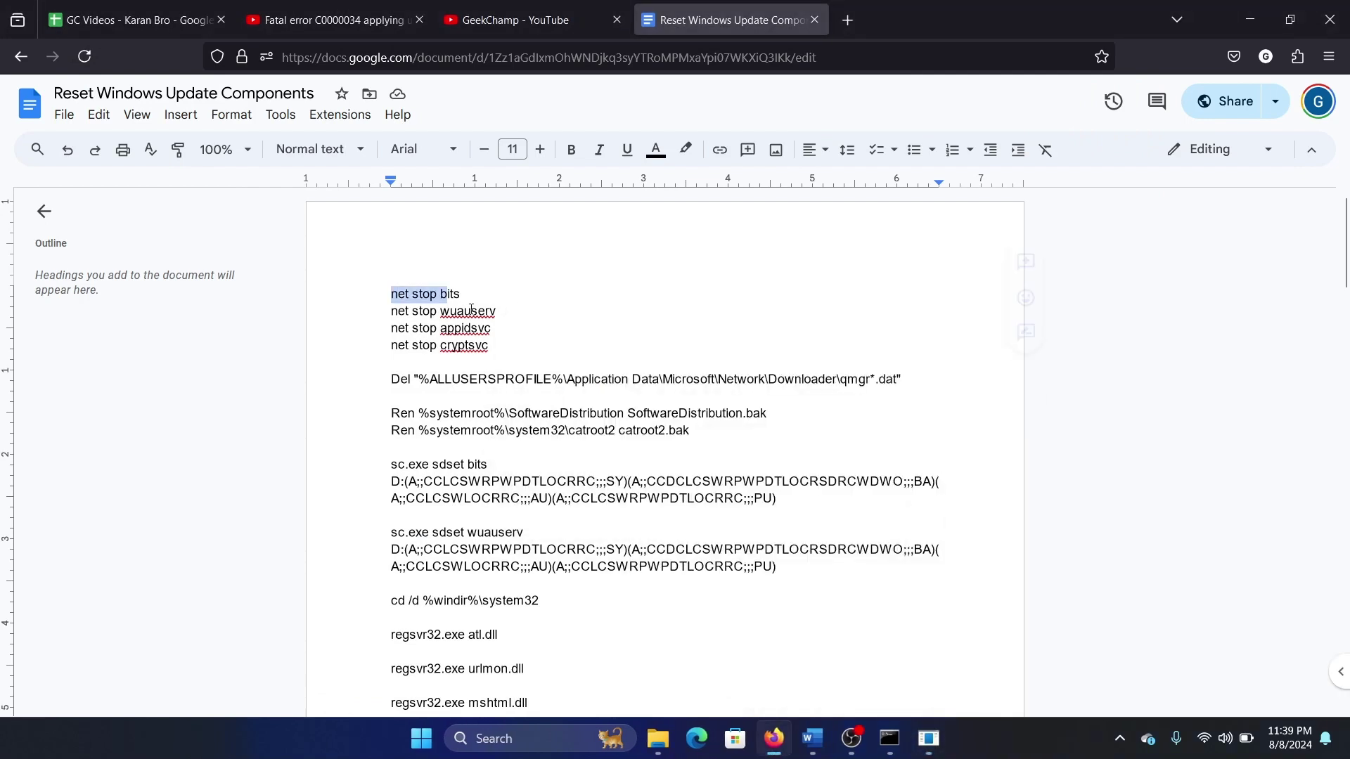
{"action": "left_click", "coordinate": [542, 378]}
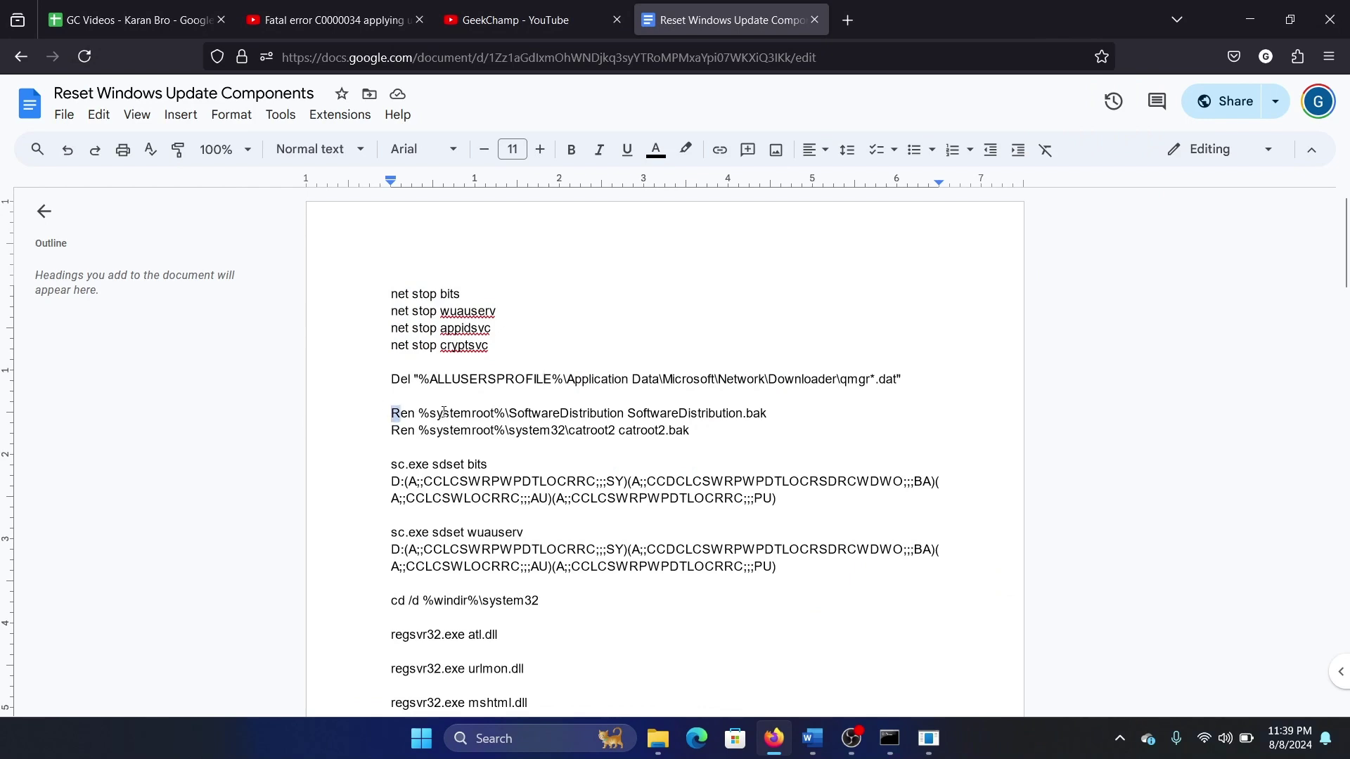
{"action": "left_click_drag", "start_coordinate": [392, 412], "coordinate": [694, 450]}
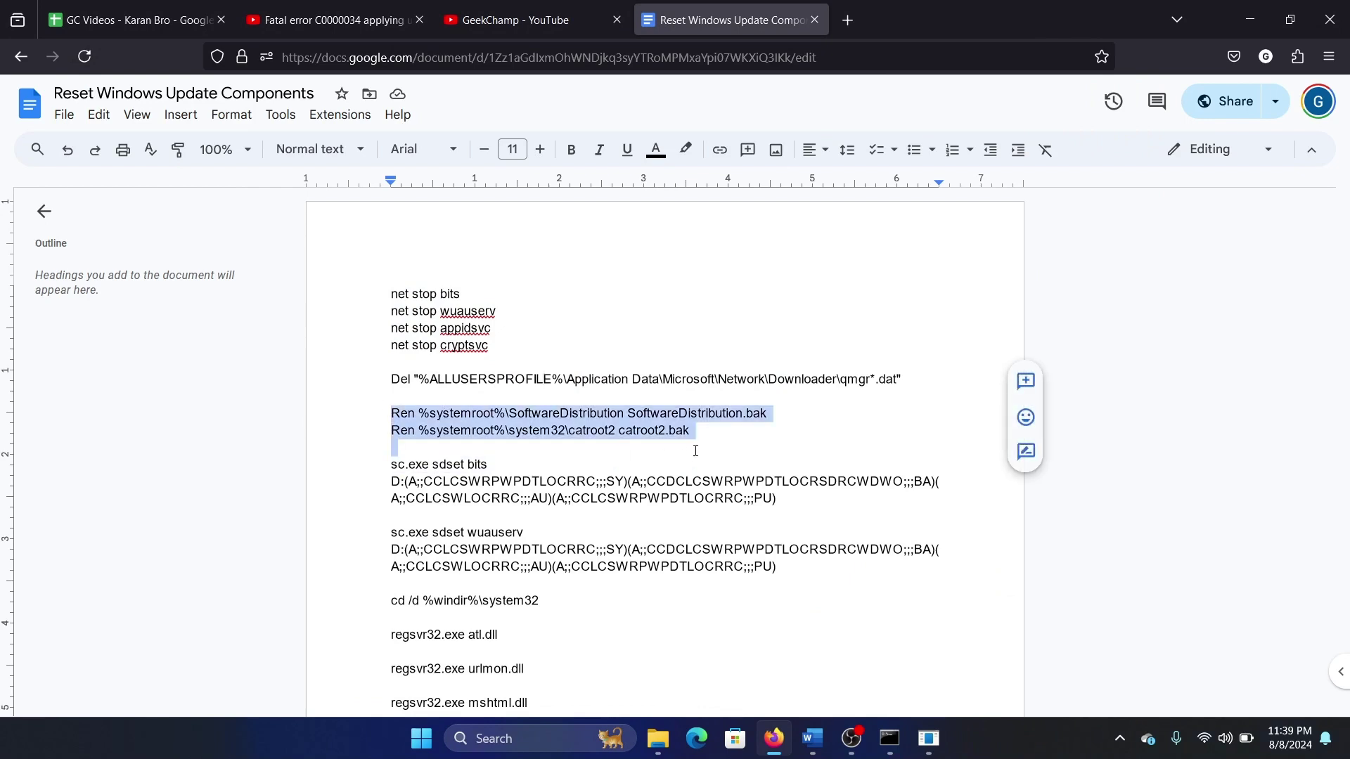
{"action": "left_click", "coordinate": [696, 450]}
{"action": "scroll", "coordinate": [695, 450], "scroll_direction": "down", "scroll_amount": 8}
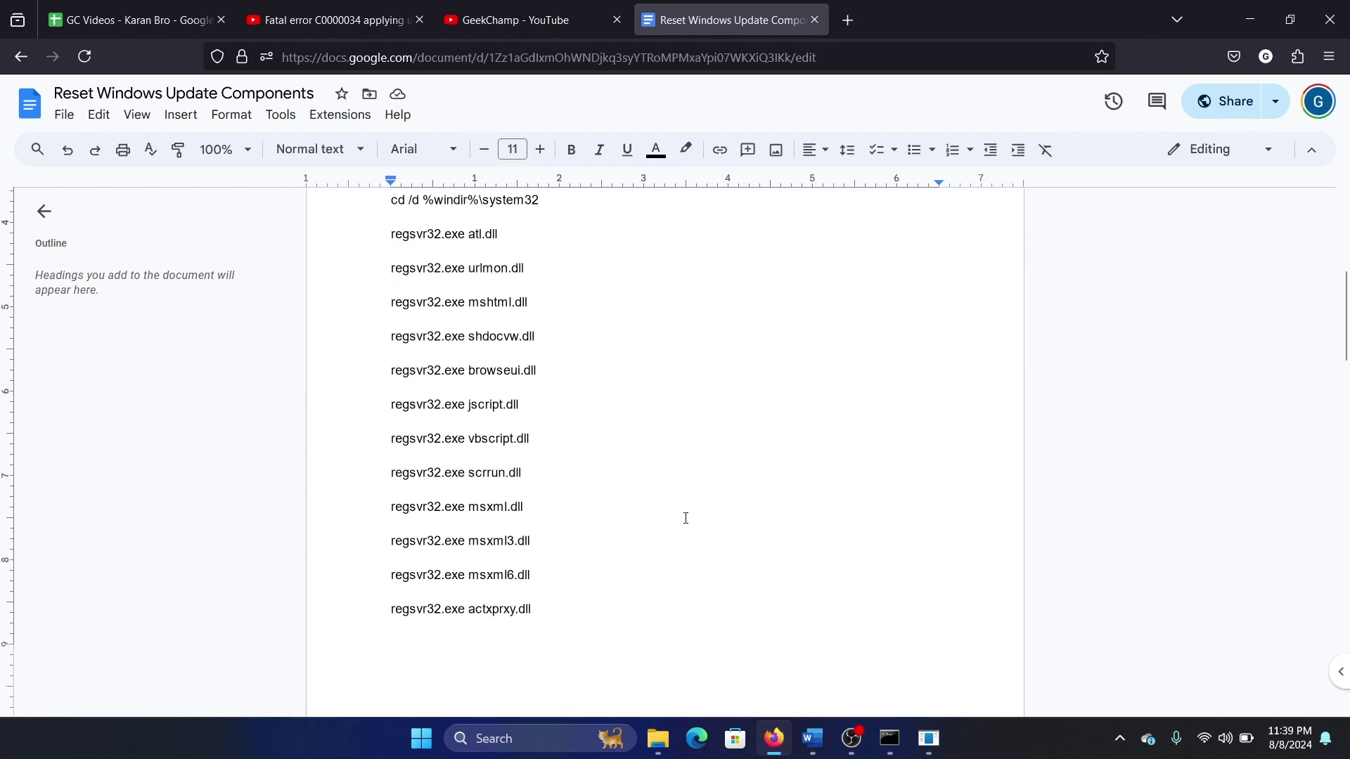
{"action": "scroll", "coordinate": [685, 519], "scroll_direction": "down", "scroll_amount": 3}
{"action": "scroll", "coordinate": [685, 519], "scroll_direction": "down", "scroll_amount": 6}
{"action": "scroll", "coordinate": [686, 519], "scroll_direction": "down", "scroll_amount": 5}
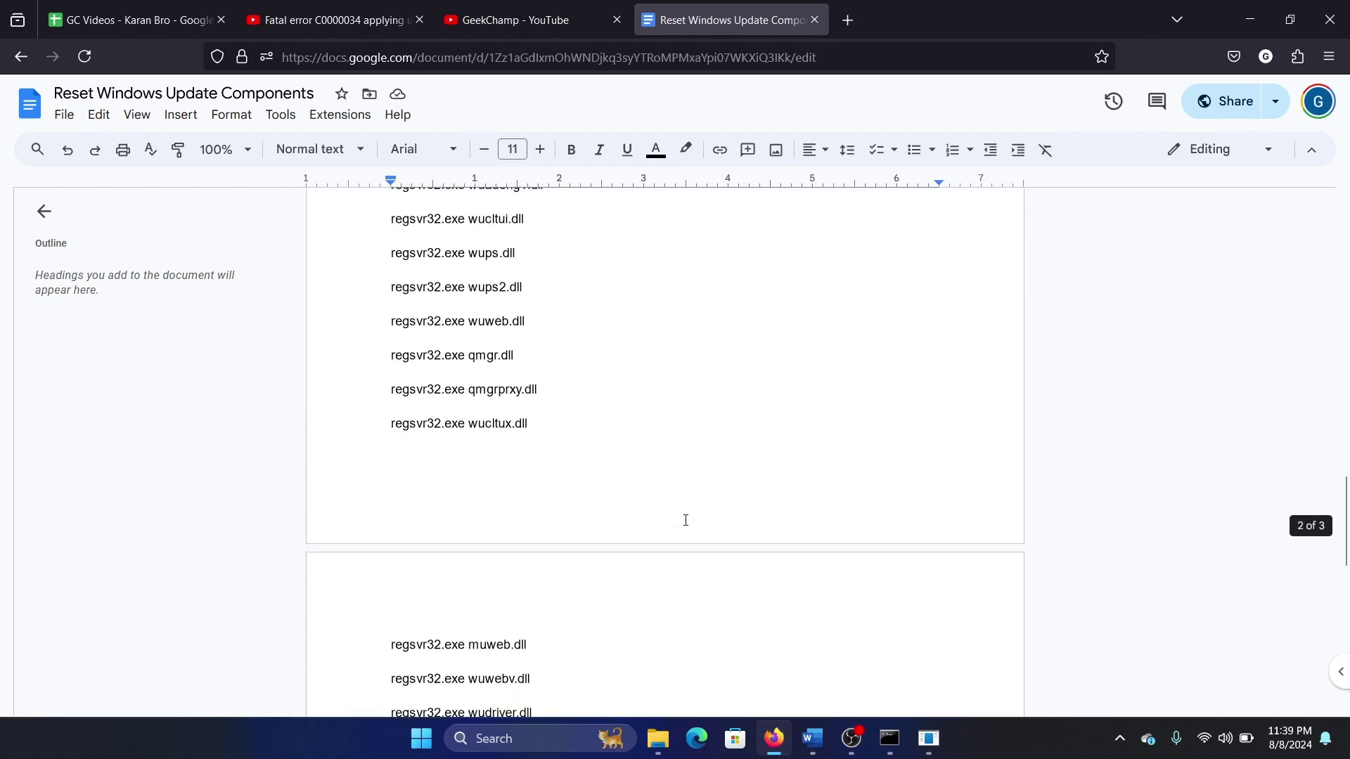
{"action": "scroll", "coordinate": [686, 519], "scroll_direction": "down", "scroll_amount": 4}
{"action": "scroll", "coordinate": [686, 520], "scroll_direction": "down", "scroll_amount": 2}
{"action": "scroll", "coordinate": [687, 520], "scroll_direction": "down", "scroll_amount": 3}
{"action": "scroll", "coordinate": [686, 520], "scroll_direction": "up", "scroll_amount": 3}
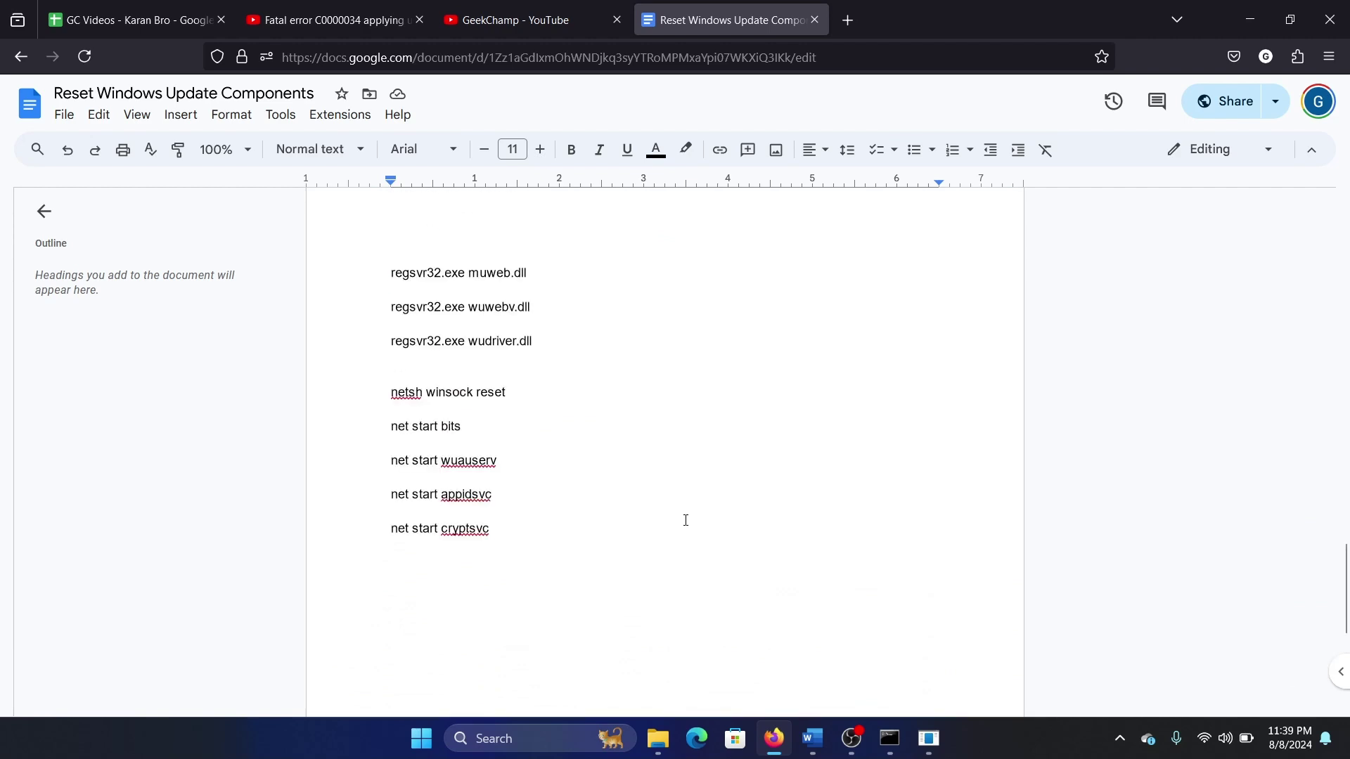
{"action": "scroll", "coordinate": [686, 519], "scroll_direction": "up", "scroll_amount": 2}
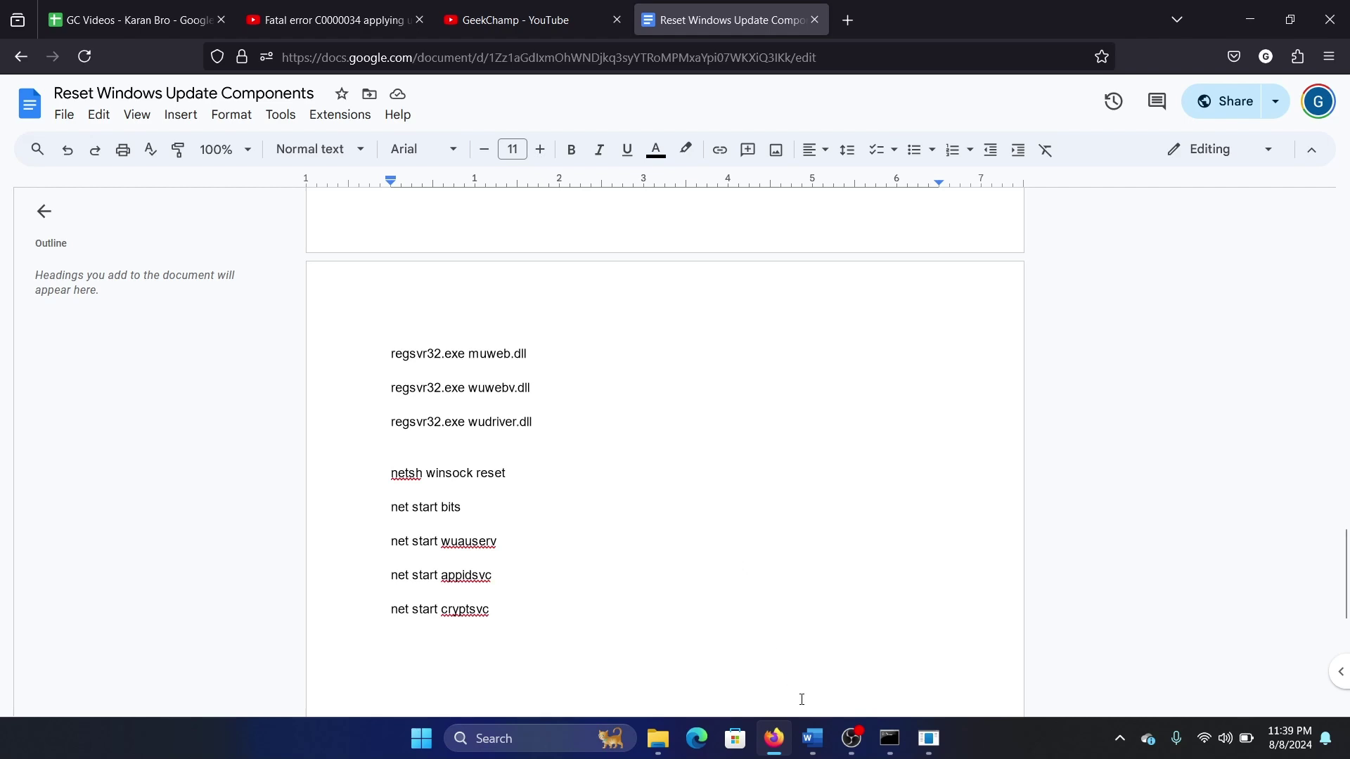
{"action": "left_click", "coordinate": [812, 739]}
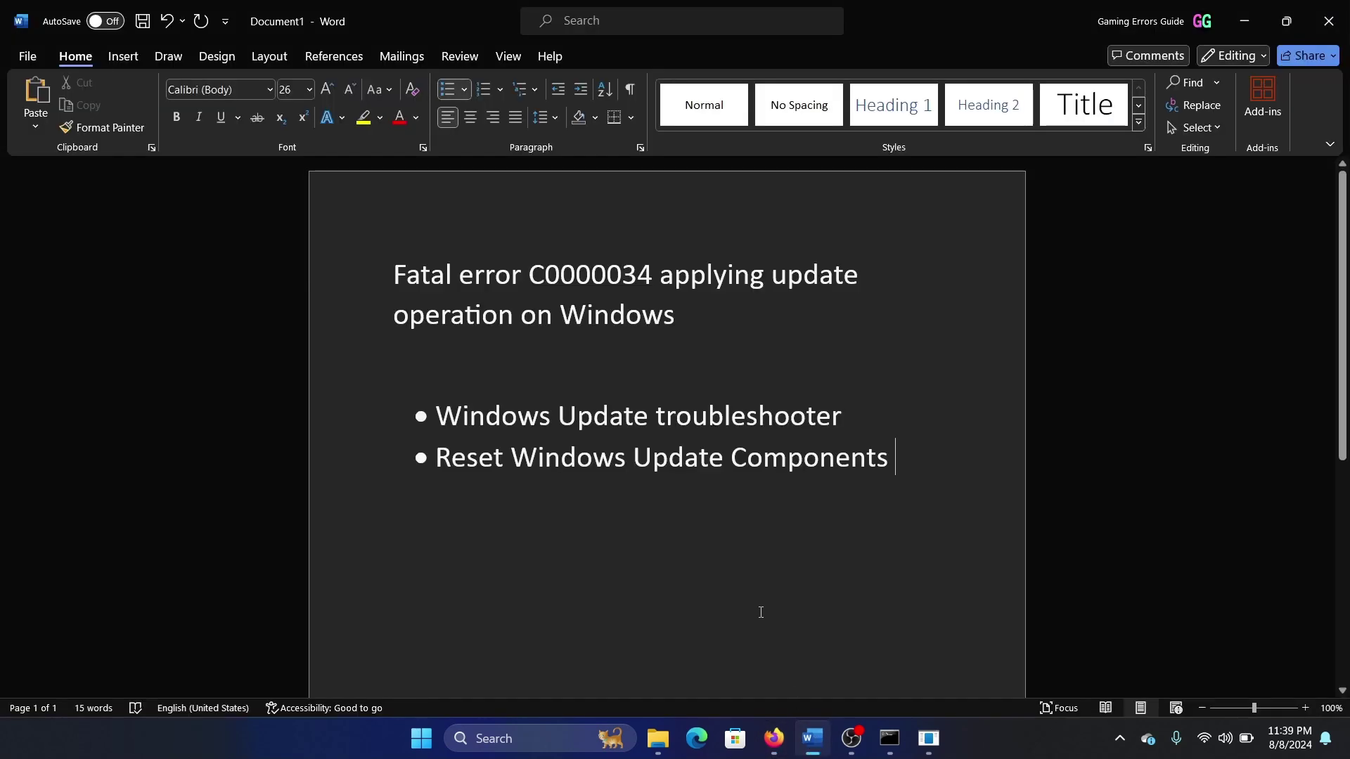